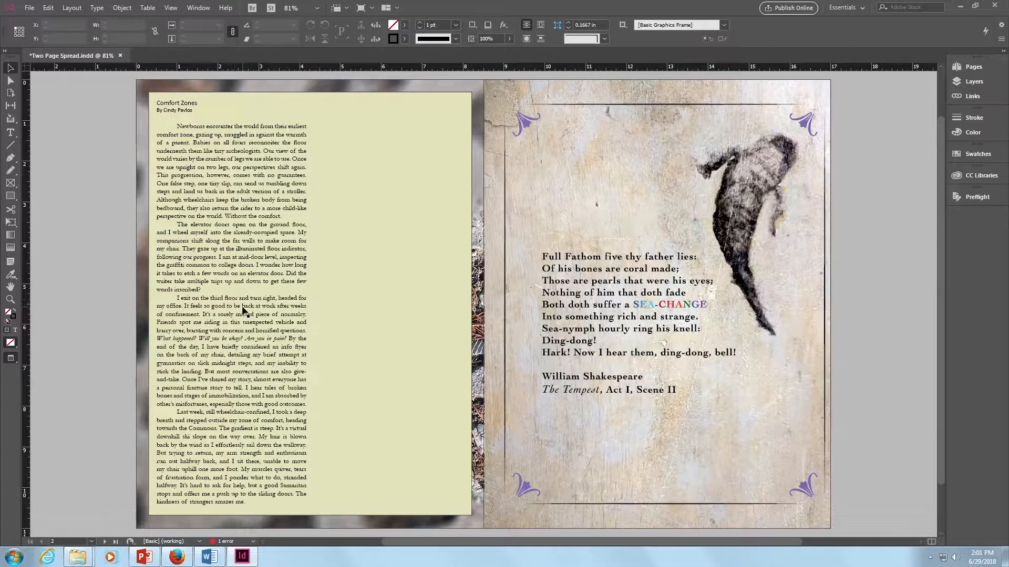
Step: Select the Comfort Zones text frame and switch the screen mode to Normal so frame edges and column guides show
left_click(243, 311)
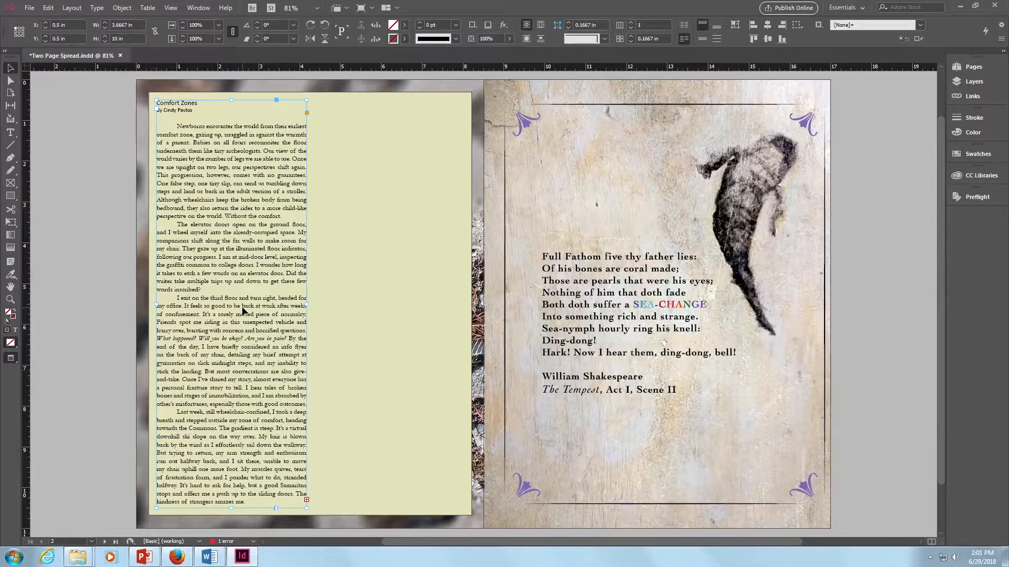
left_click(367, 11)
left_click(378, 23)
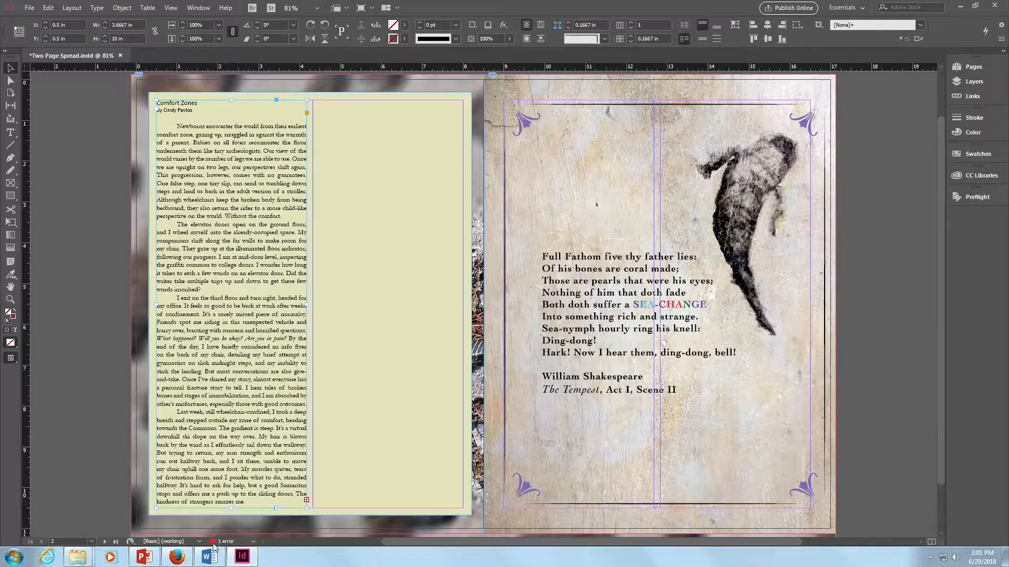
Step: Open the Preflight error list, expand the overset text error, and go to the affected text frame in the layout
left_click(252, 542)
left_click(317, 492)
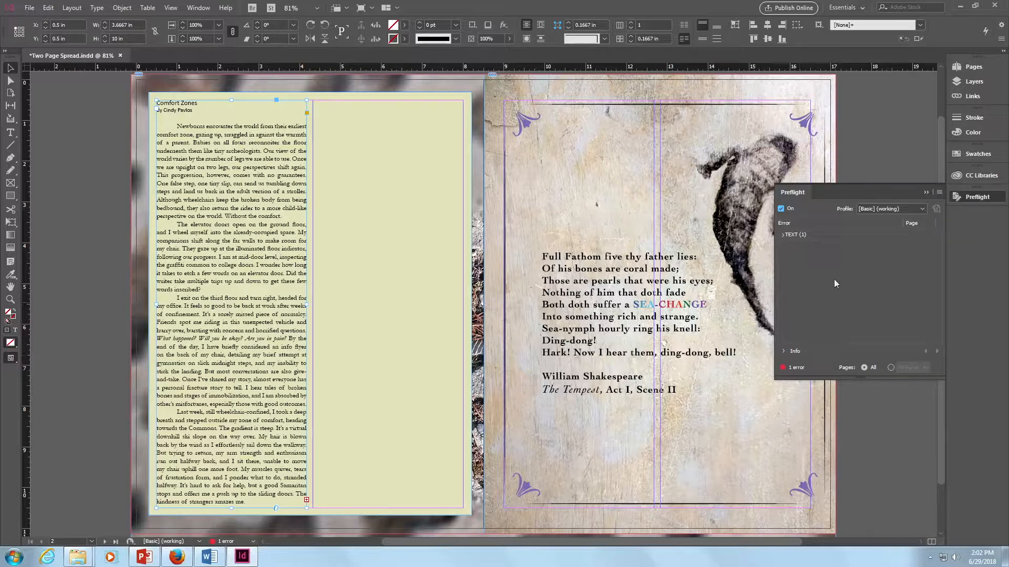
left_click(782, 235)
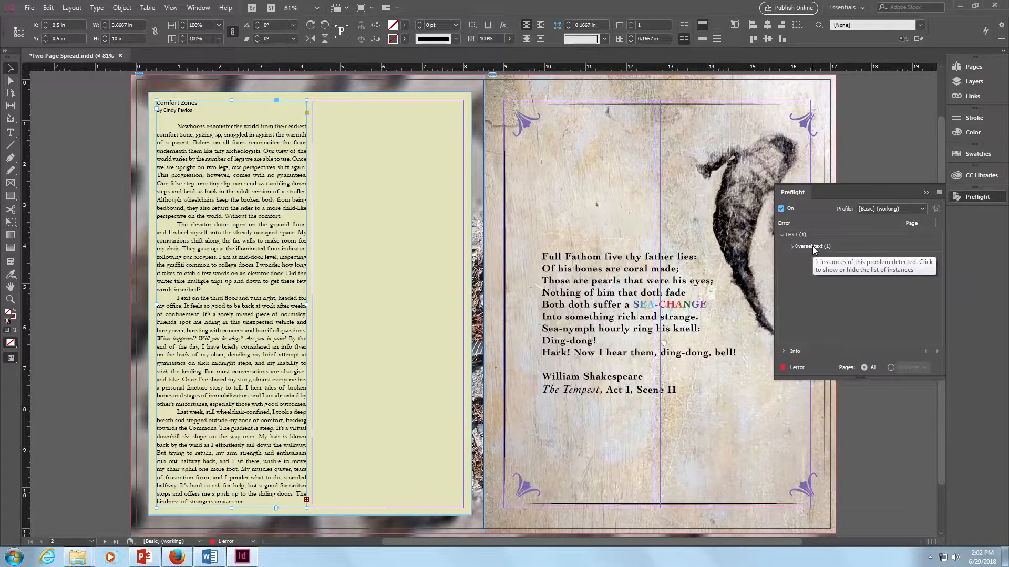
left_click(792, 246)
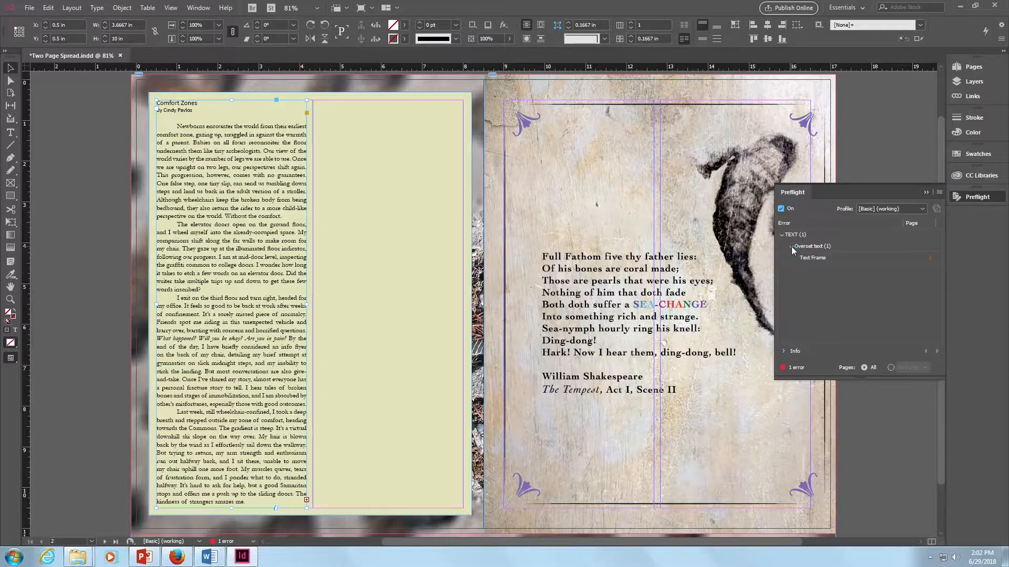
left_click(823, 258)
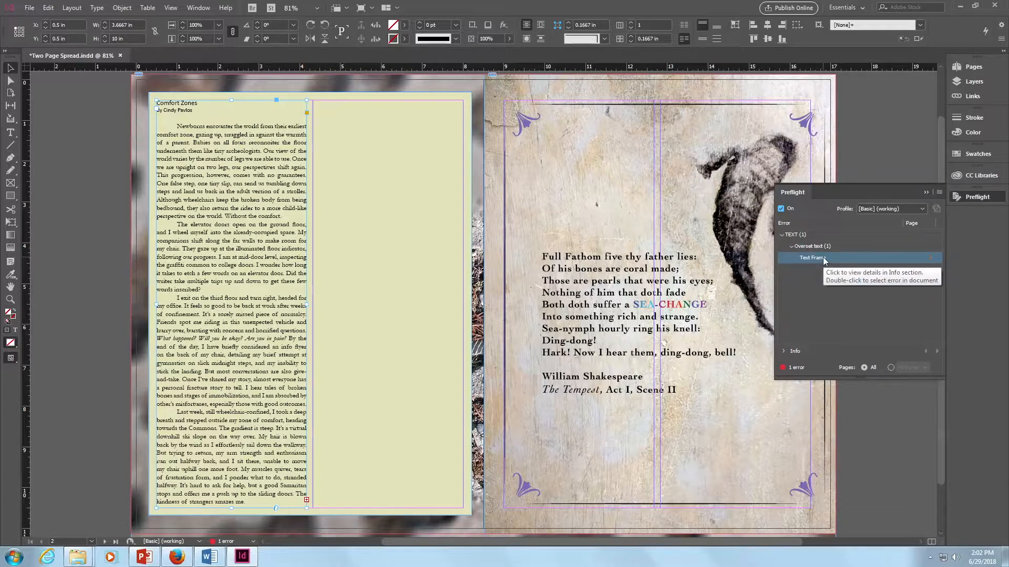
double_click(823, 257)
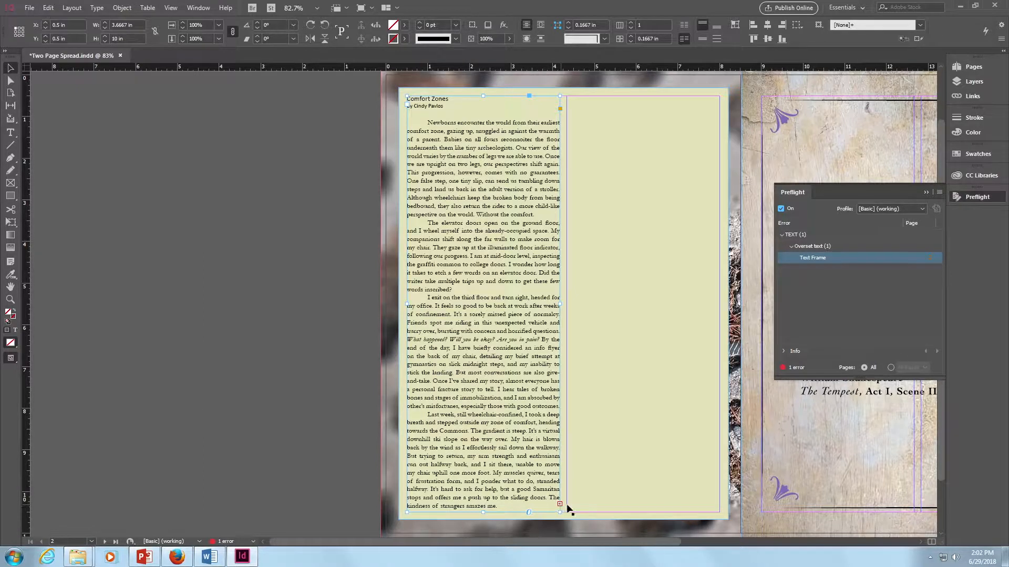
left_click(926, 193)
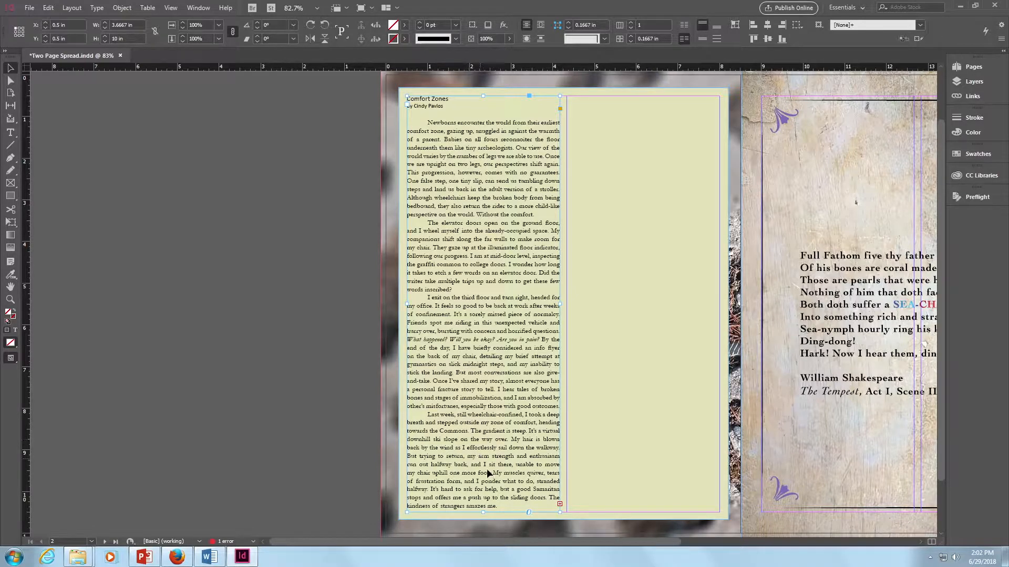
Step: Flow the overset text into a new threaded frame filling the second column, 3.6667 by 10 in, and recheck Preflight
left_click(560, 503)
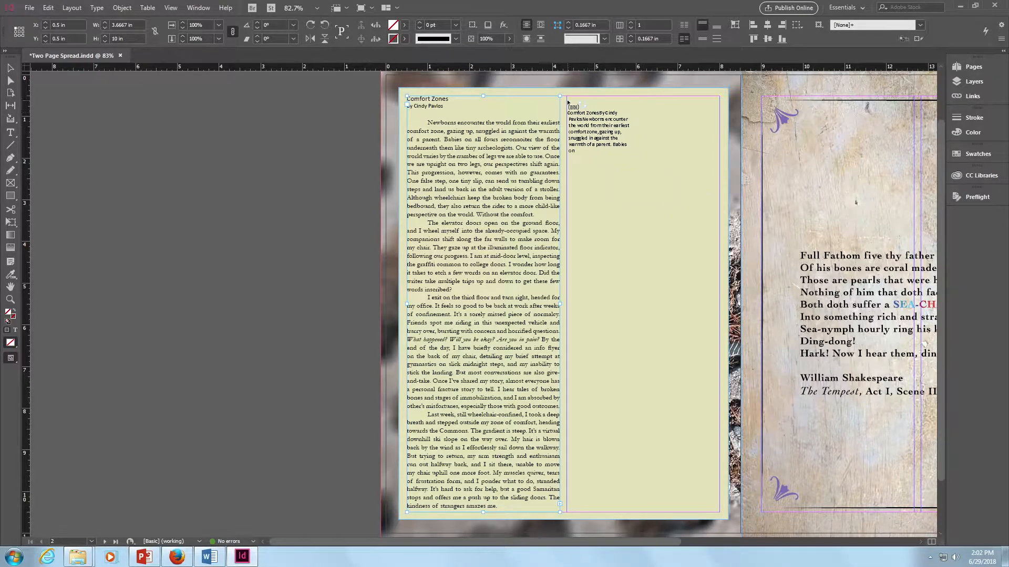
left_click_drag(569, 98, 722, 512)
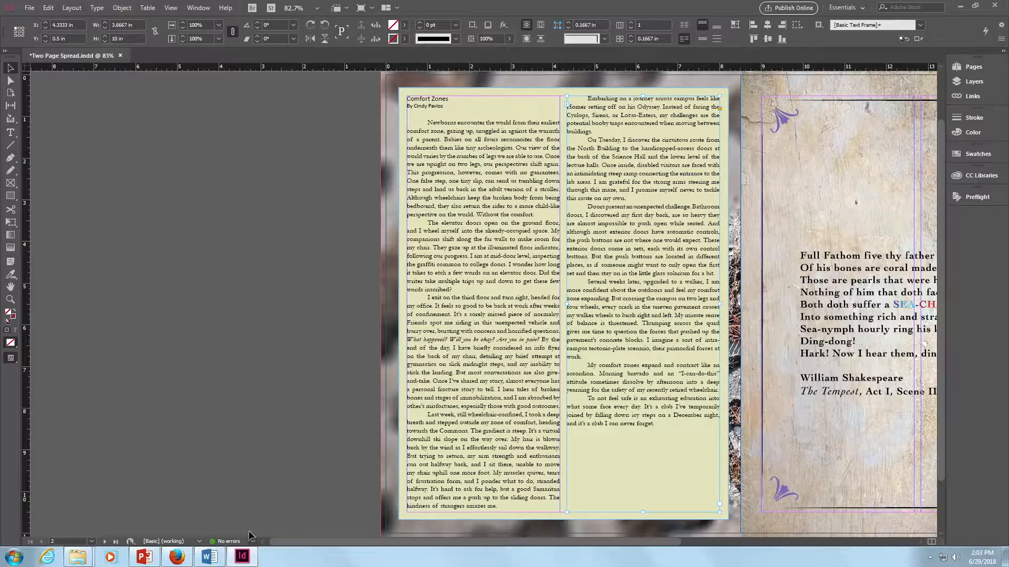
left_click(986, 157)
left_click(975, 197)
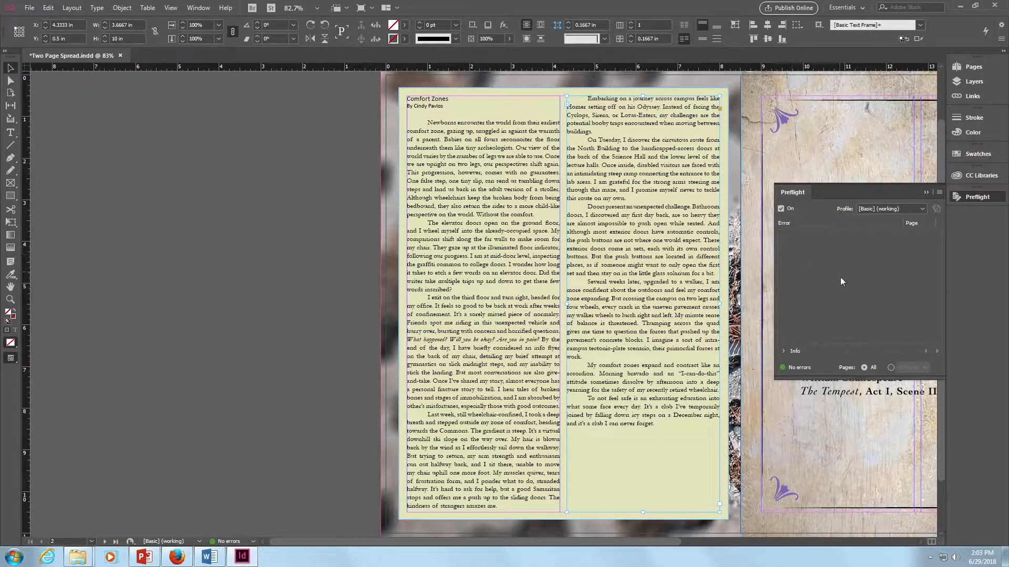
left_click(926, 193)
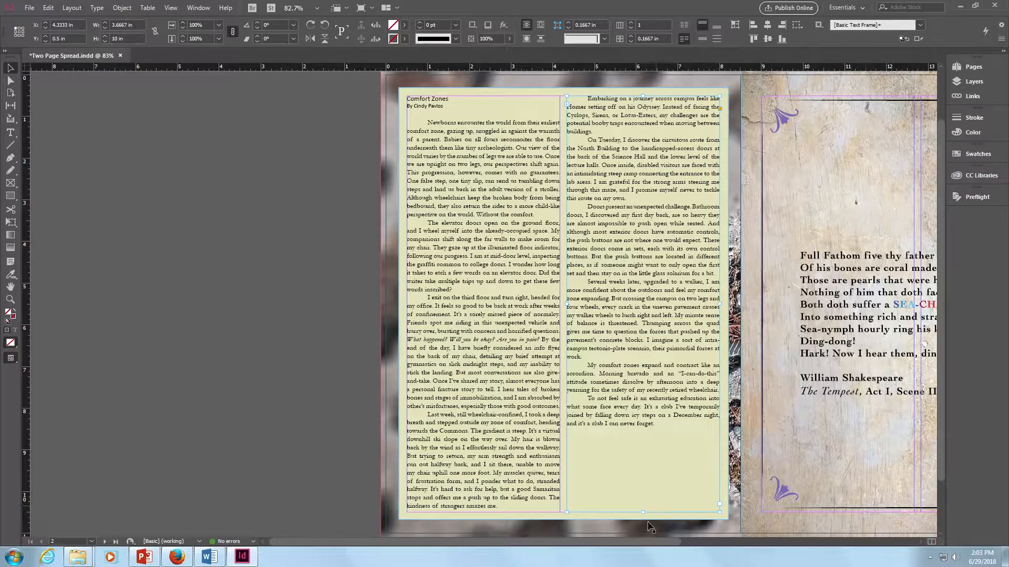
Step: Bring the whole spread into view, examine it in Preview screen mode, and return to Normal mode
left_click_drag(642, 541, 758, 541)
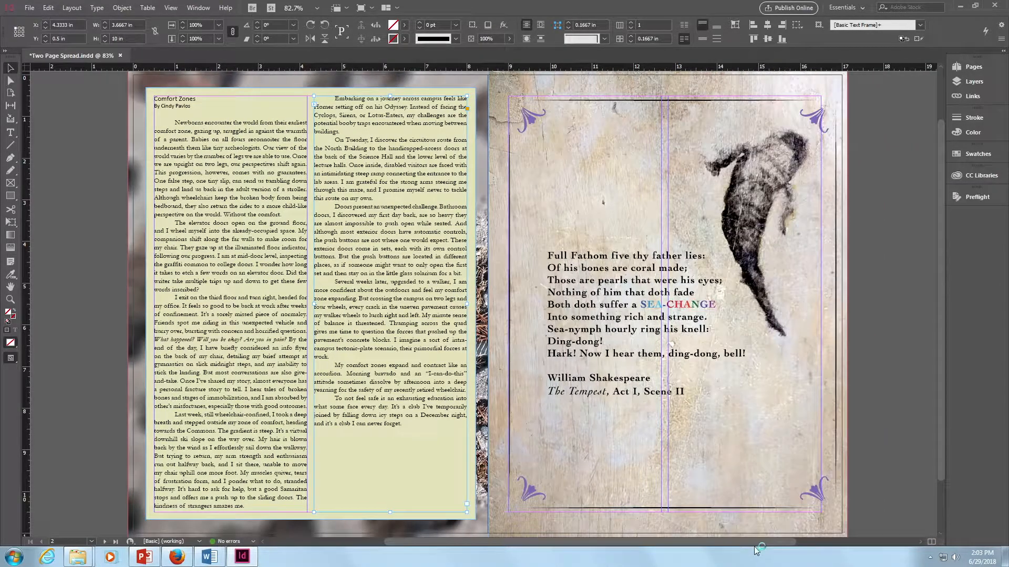
left_click(104, 153)
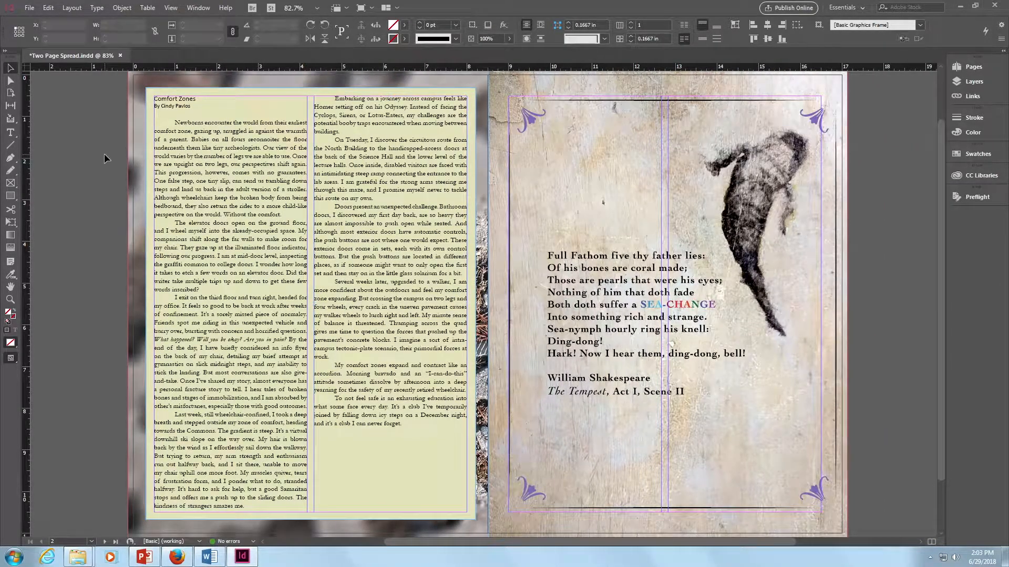
left_click(363, 8)
left_click(374, 39)
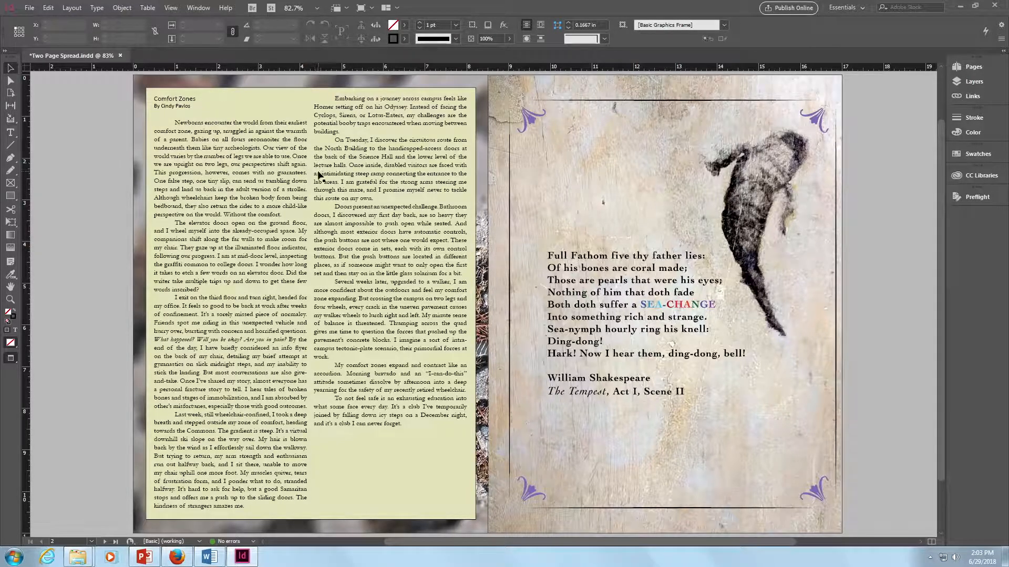
left_click(369, 8)
left_click(368, 21)
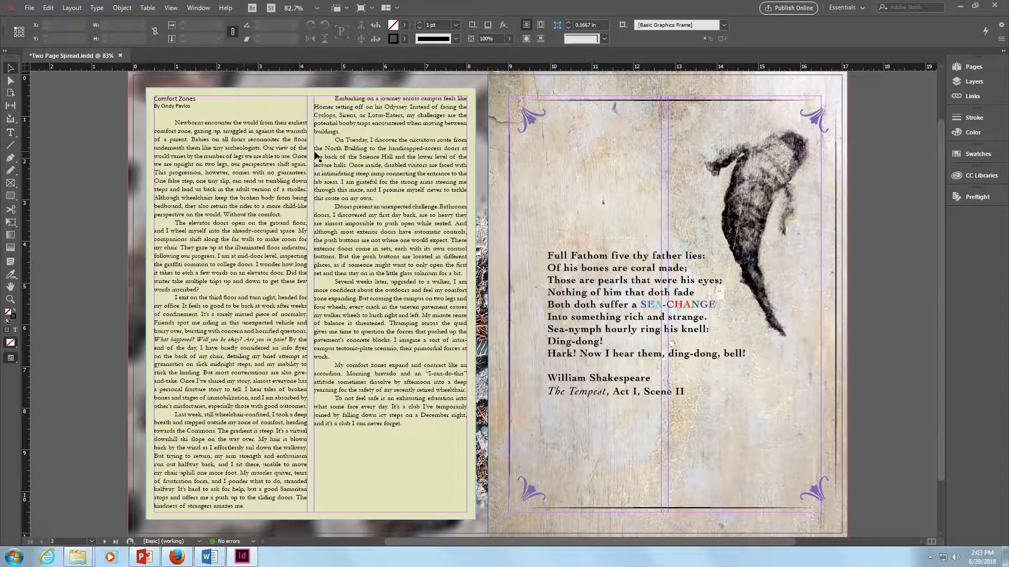
Step: Lower the top edge of the second column's text frame to line up with the first body paragraph, about 9.42 in high
left_click(378, 145)
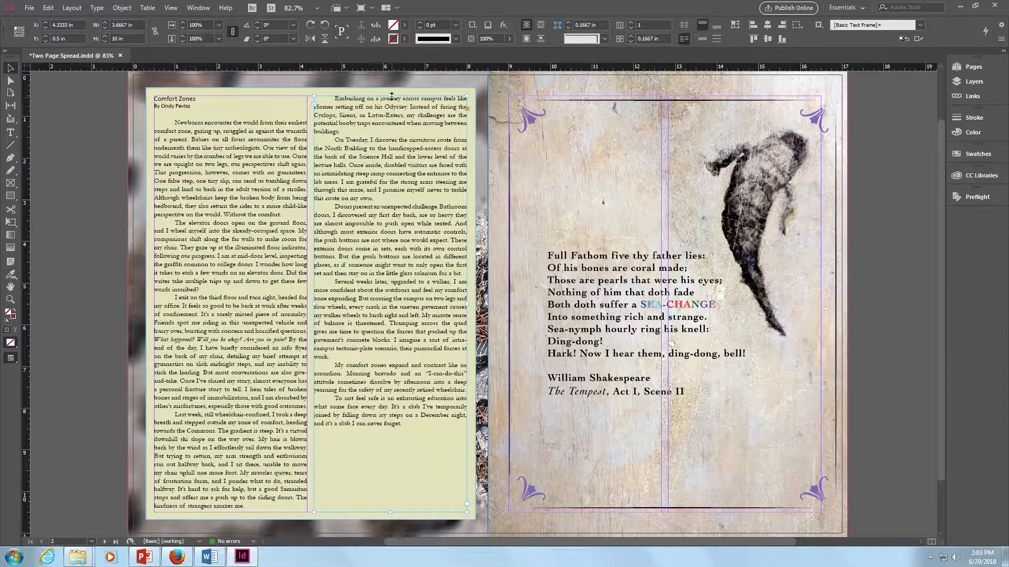
left_click_drag(390, 96, 386, 120)
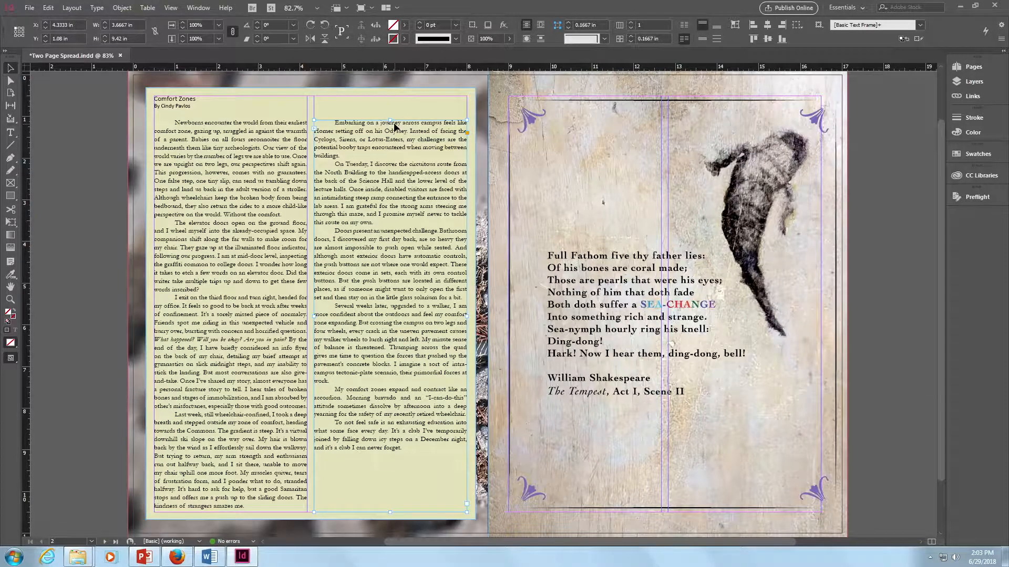
left_click_drag(390, 120, 390, 120)
Step: Set the title "Comfort Zones" to 30 pt
left_click(193, 107)
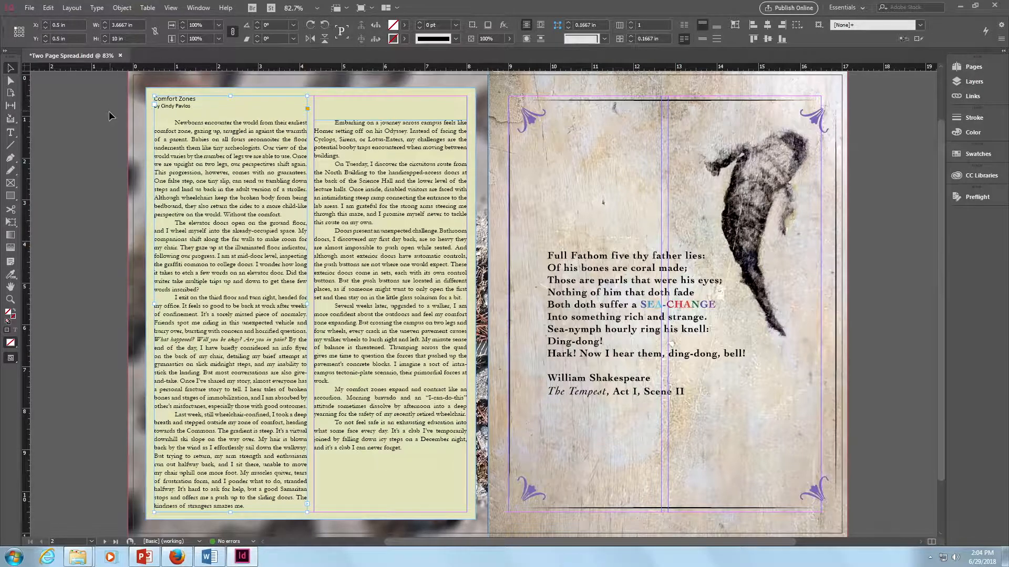
double_click(184, 103)
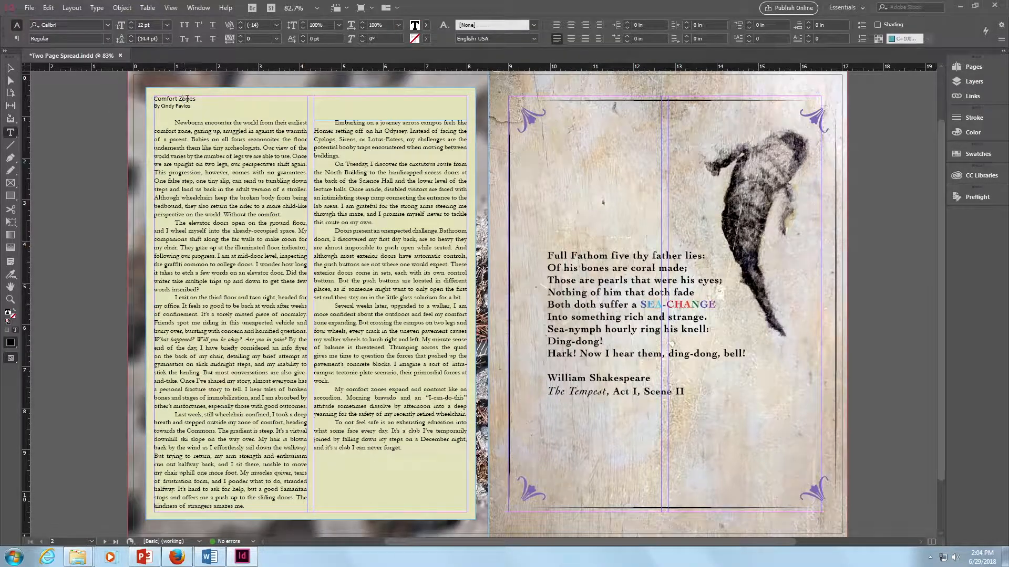
left_click_drag(196, 99, 156, 100)
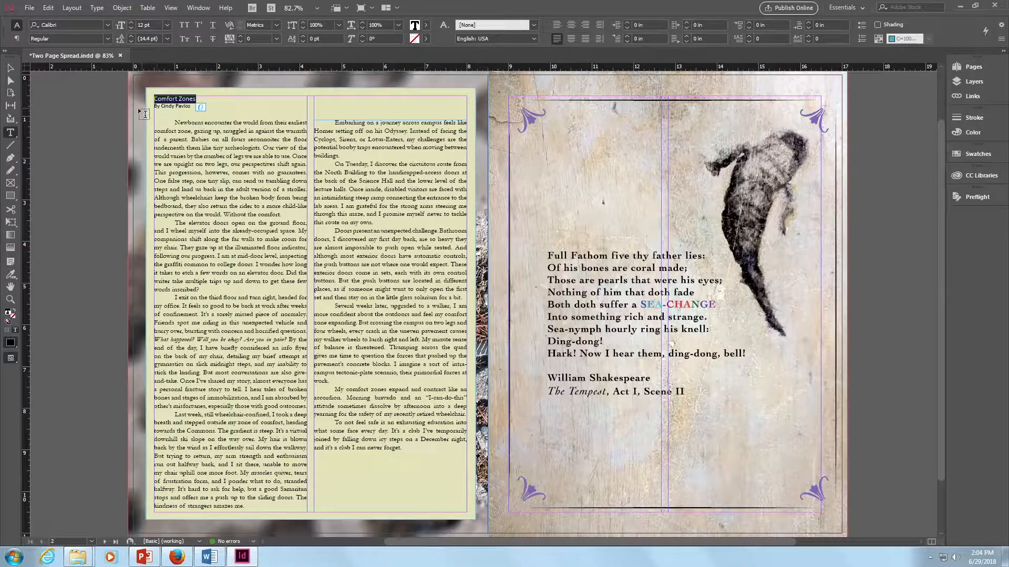
left_click(167, 25)
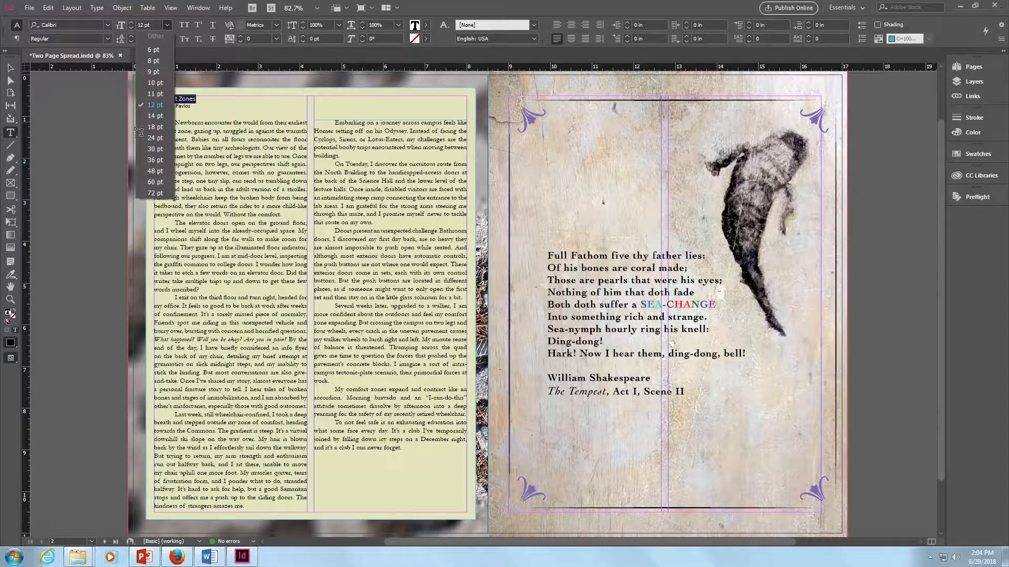
left_click(151, 152)
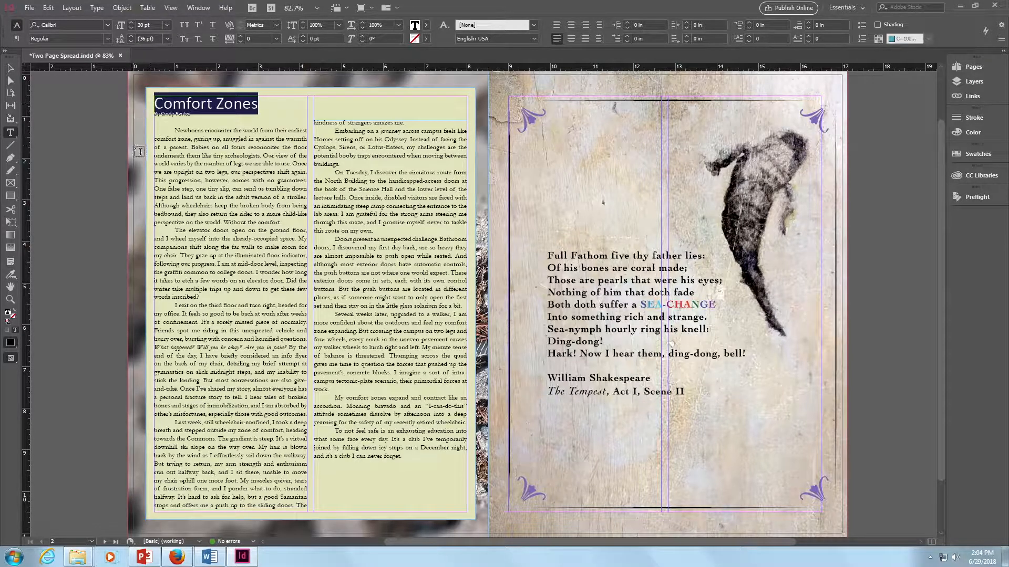
Step: Set the byline beneath the title to 14 pt and deselect the text
left_click(173, 116)
left_click_drag(189, 115, 153, 114)
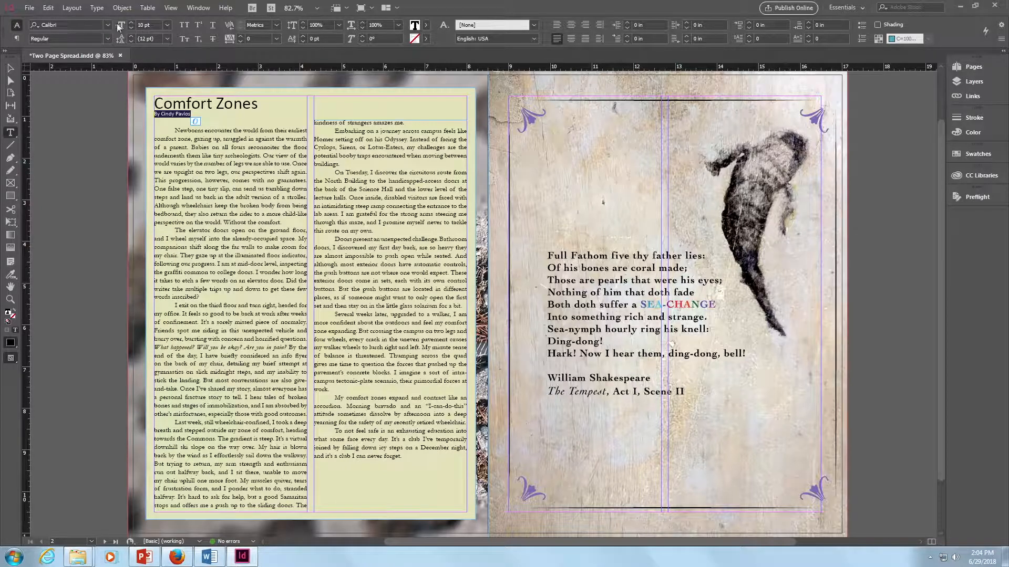
left_click(166, 24)
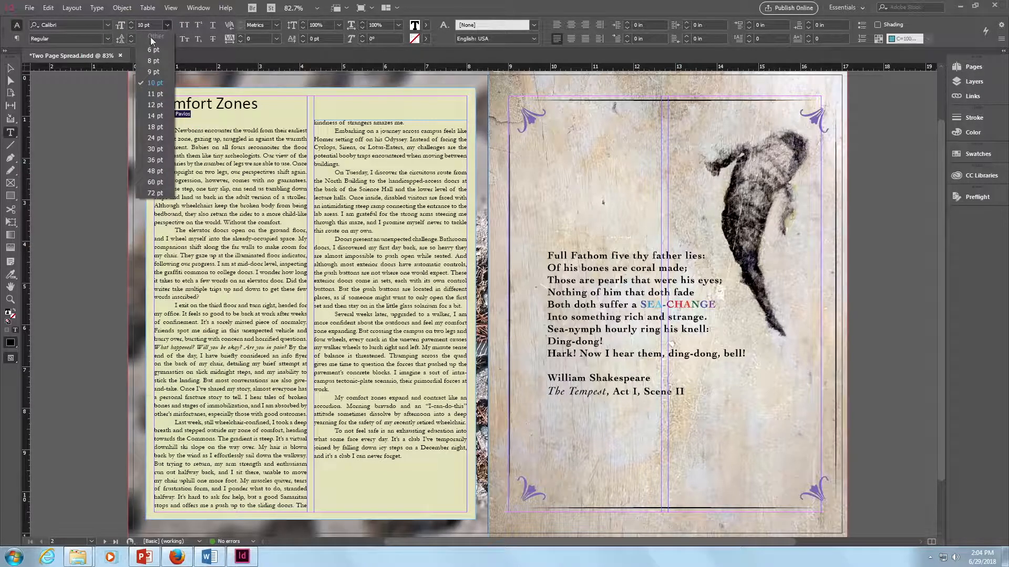
left_click(149, 116)
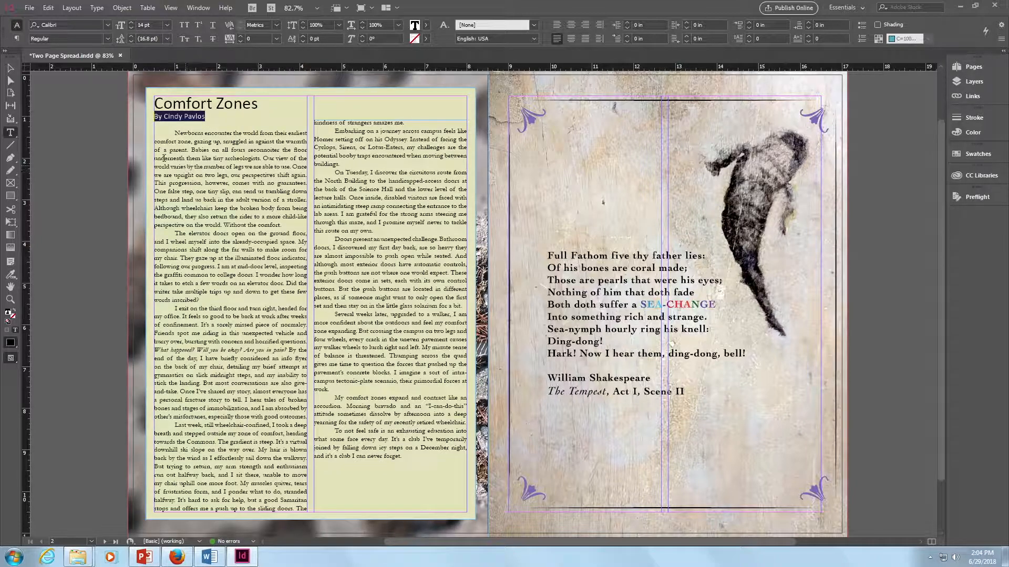
left_click(10, 68)
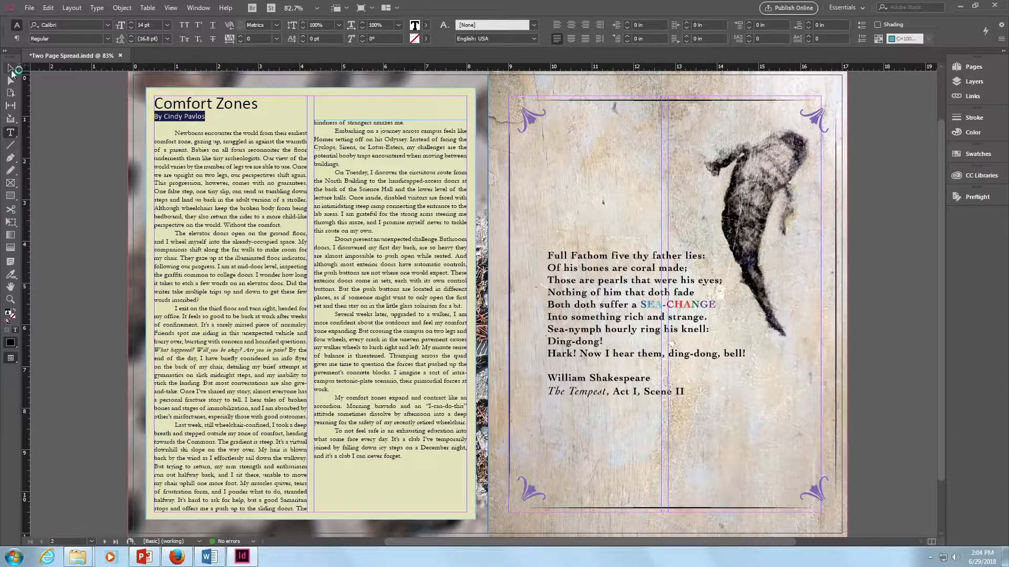
left_click(68, 116)
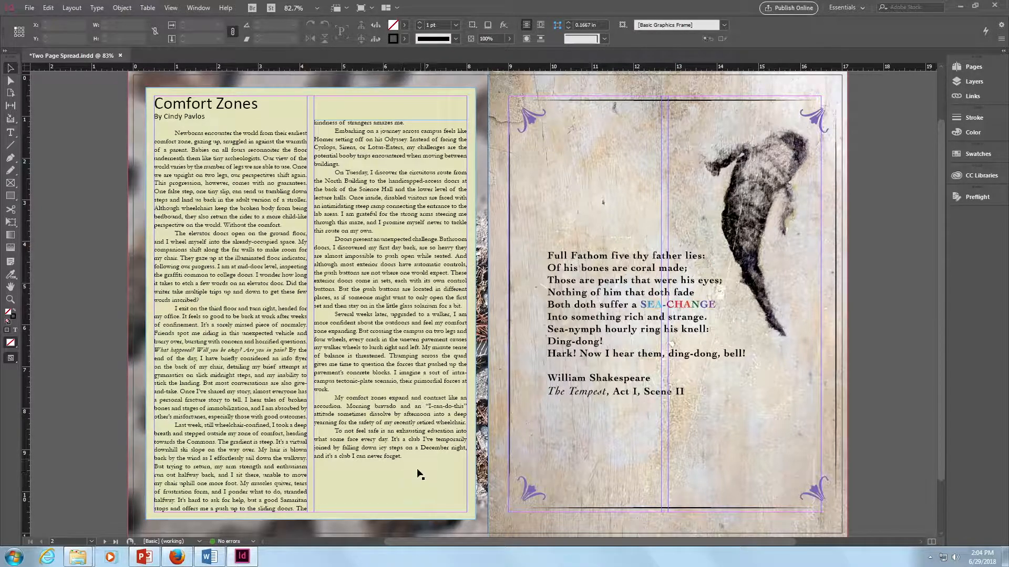
Step: Lower the second column frame's top edge further so its first line aligns with the first column's opening body line
left_click(398, 223)
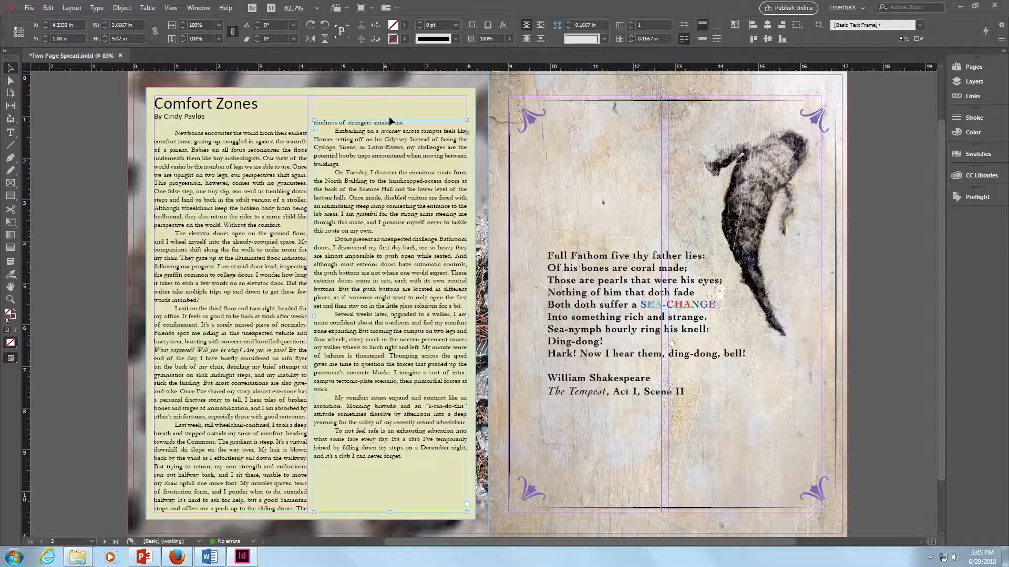
left_click_drag(390, 120, 391, 132)
Step: Try removing the blank line between the byline and the first paragraph, and restore it
left_click(228, 131)
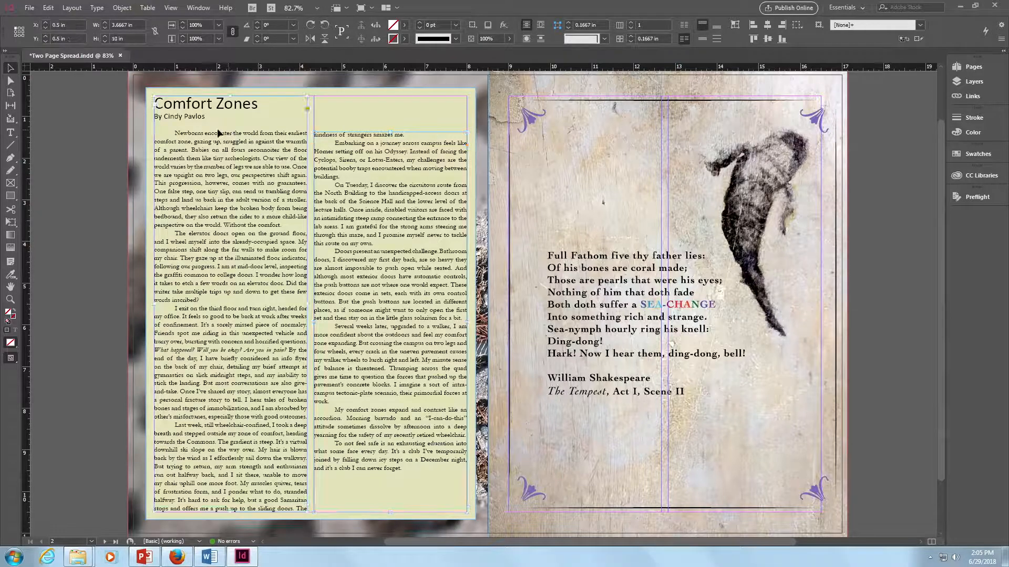
double_click(215, 127)
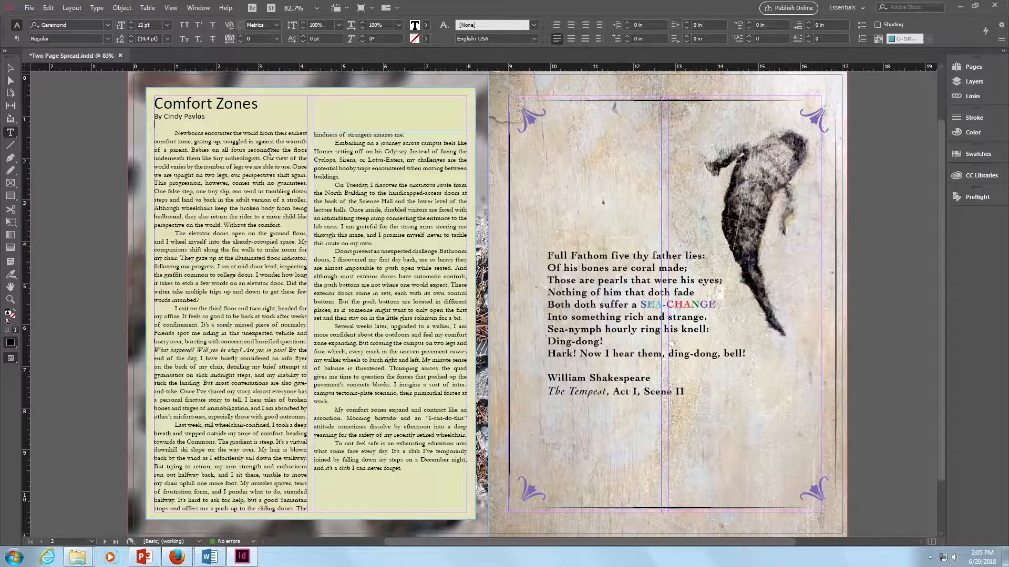
key("BackSpace")
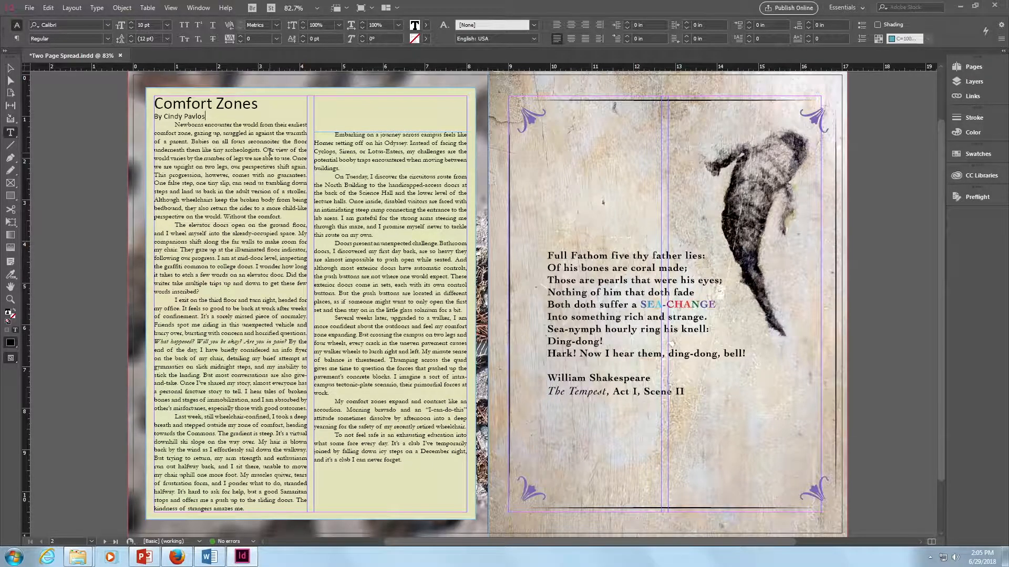
left_click(269, 152)
key("Return")
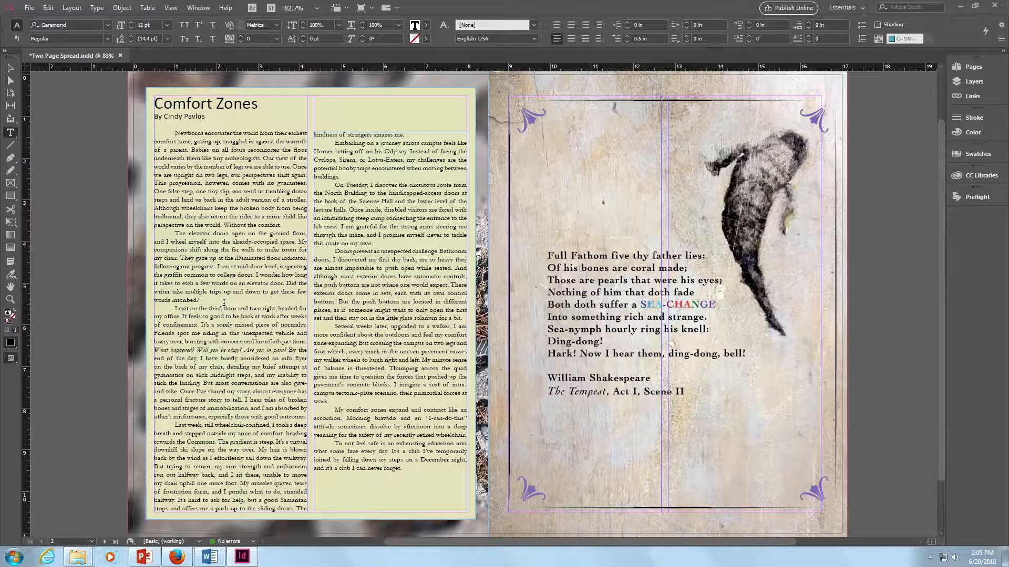
Step: Raise the bottom edge of the first column's text frame to a height of about 9.88 in, pushing another line into the second column
left_click(10, 68)
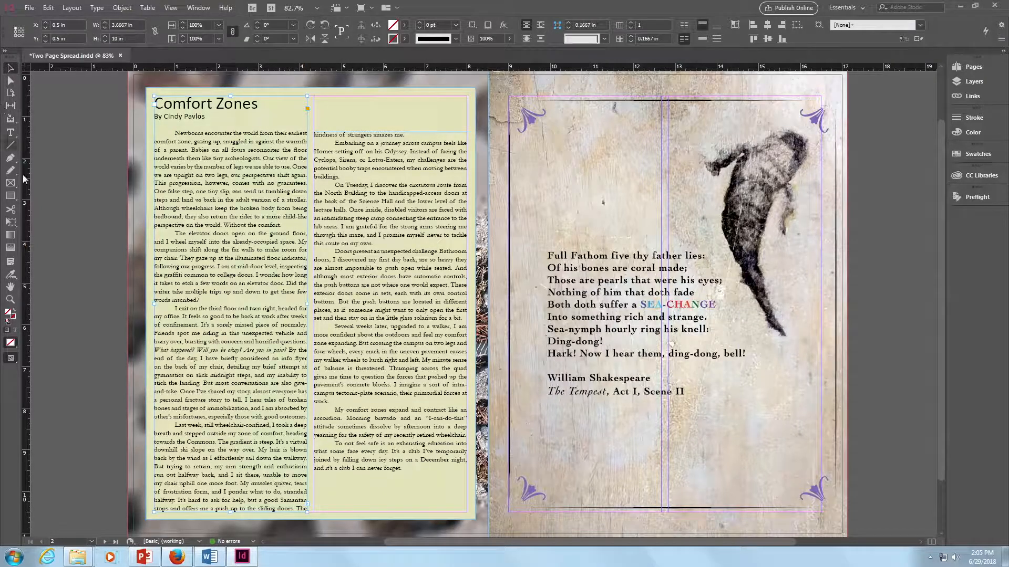
left_click_drag(229, 513, 229, 508)
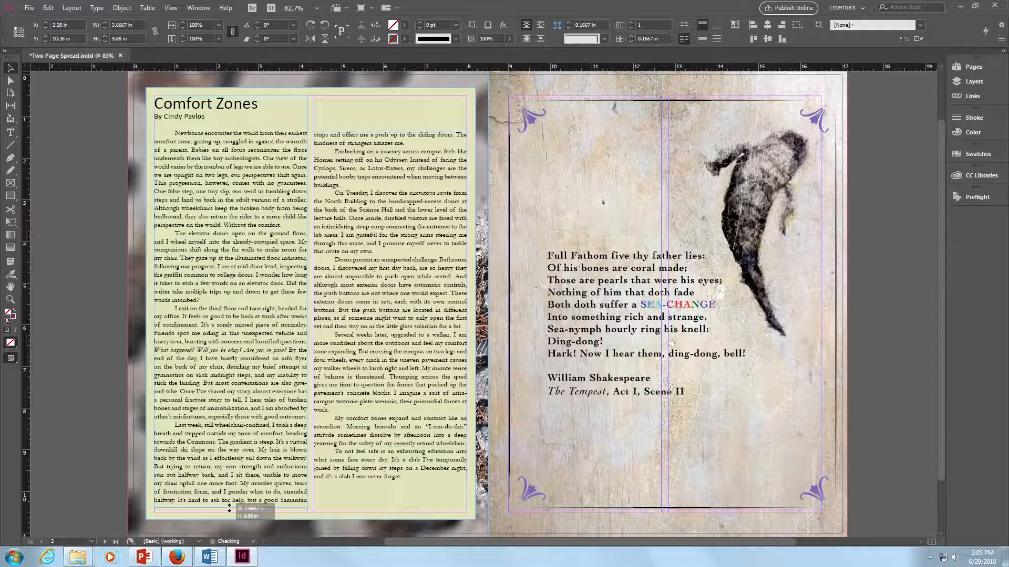
Step: Shorten the first column's text frame to 9.86 in high and nudge the second column's frame up to Y 1.3472 in
left_click_drag(229, 508, 229, 507)
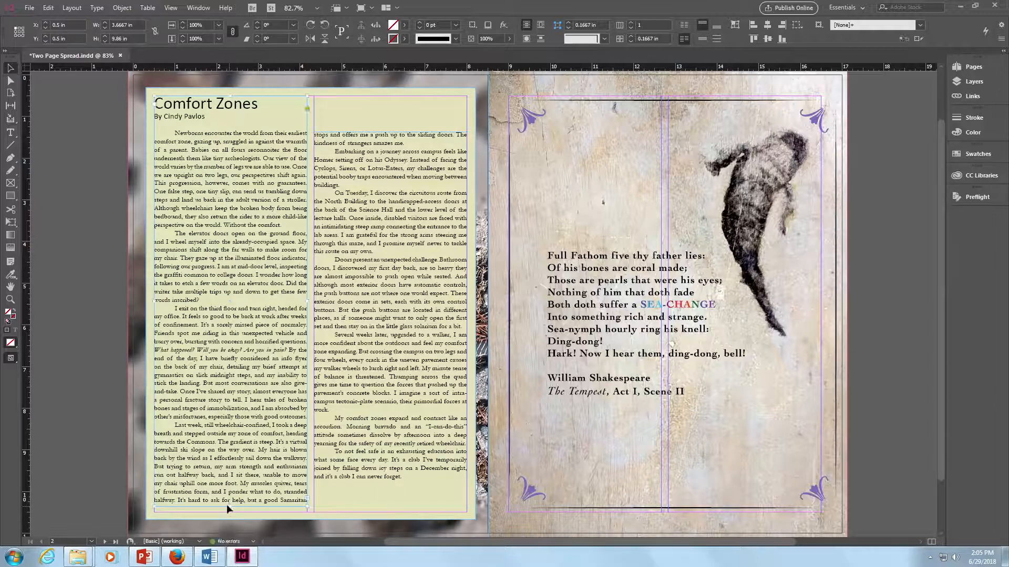
left_click(389, 139)
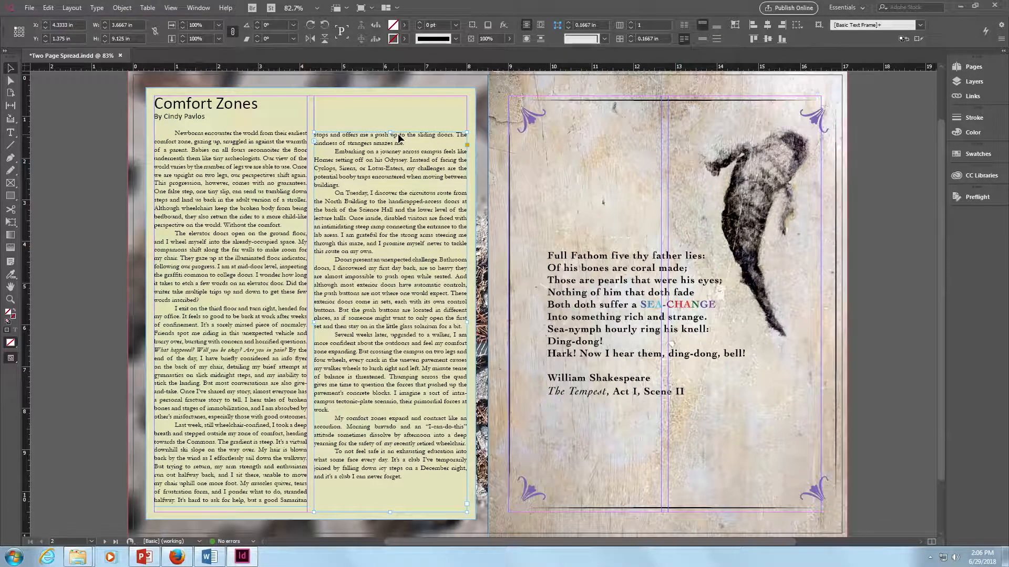
key("Up")
key("Up")
key("Up")
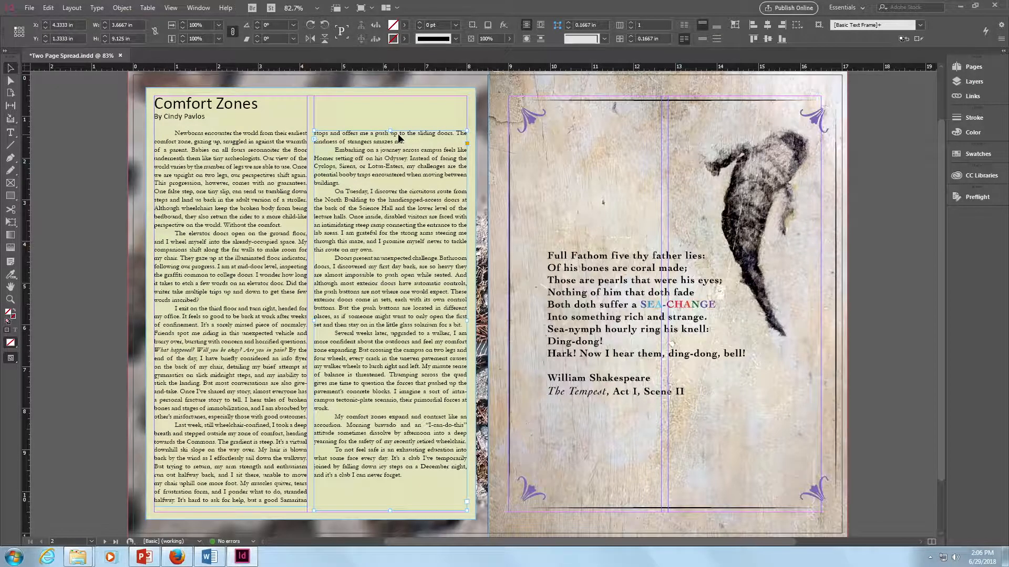
key("Down")
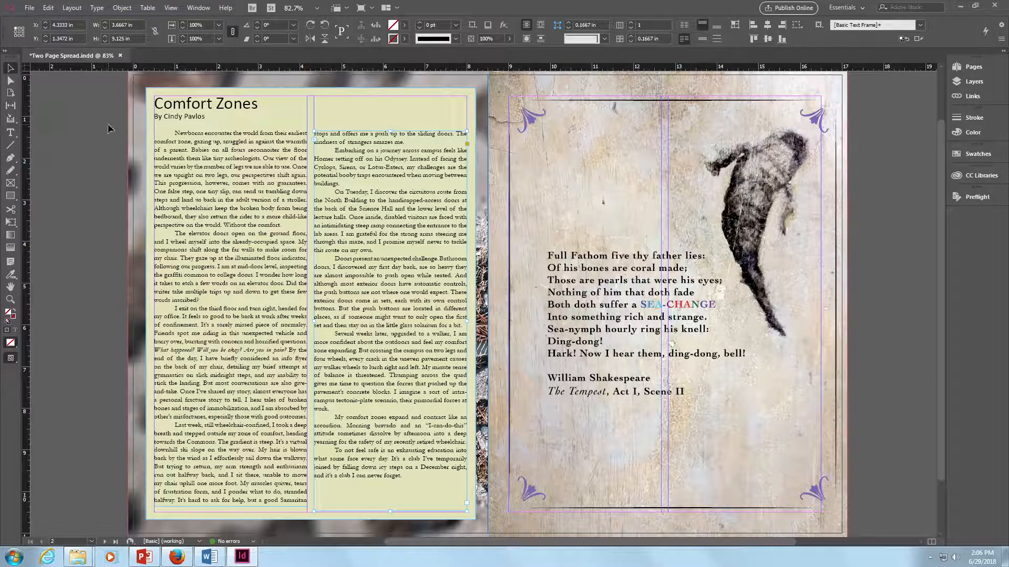
Step: Deselect the text frame and switch the spread to Preview screen mode, hiding frame edges and guides
left_click(91, 127)
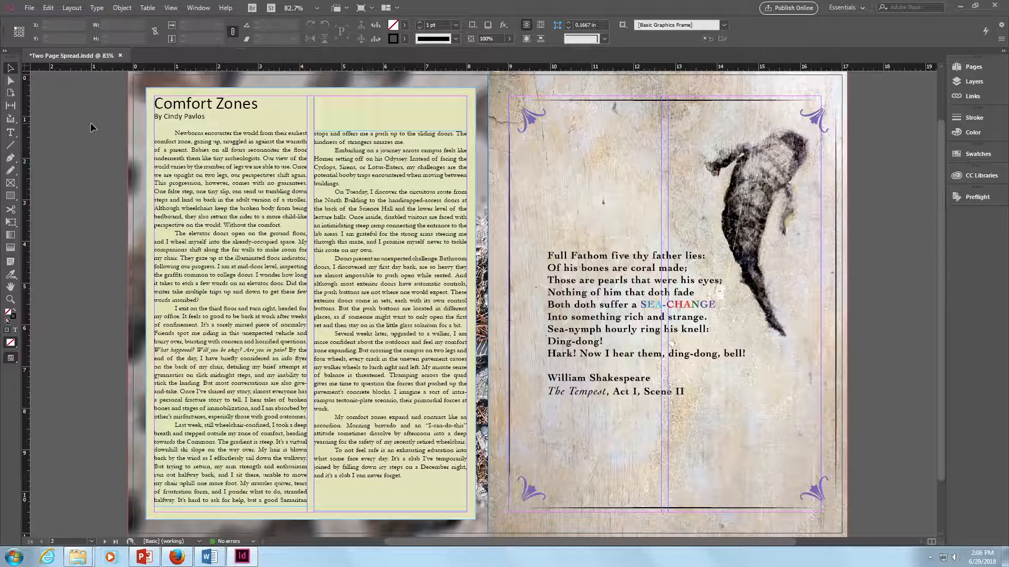
left_click(370, 9)
left_click(369, 39)
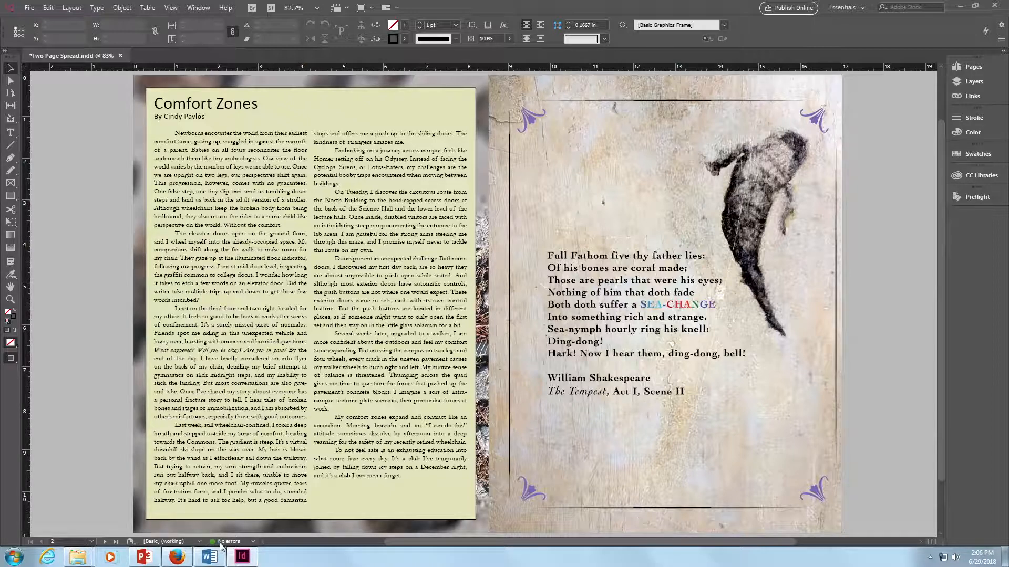
Step: Check the document's Preflight results for errors, including the expanded Info details, and close the check
left_click(254, 542)
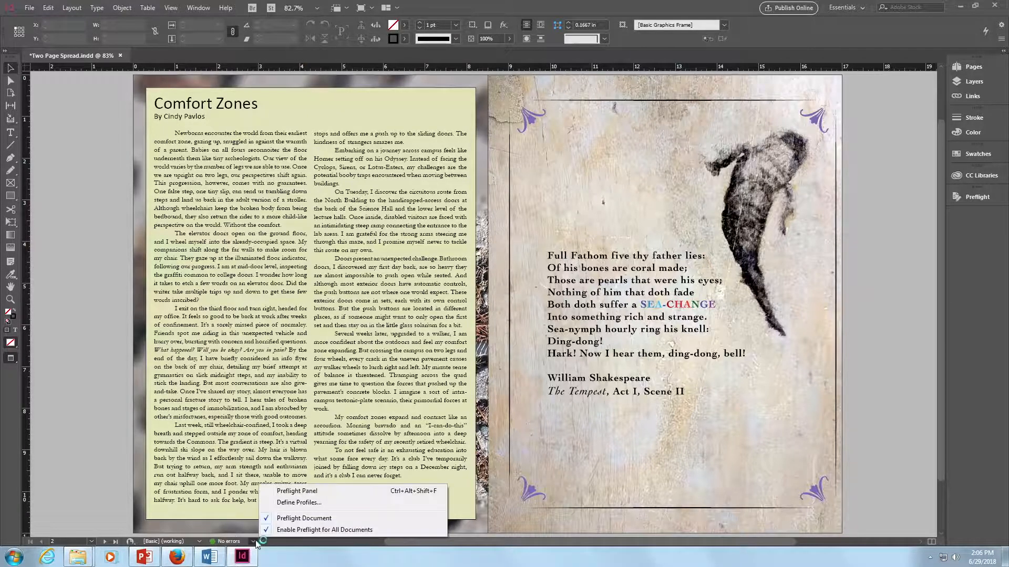
left_click(294, 492)
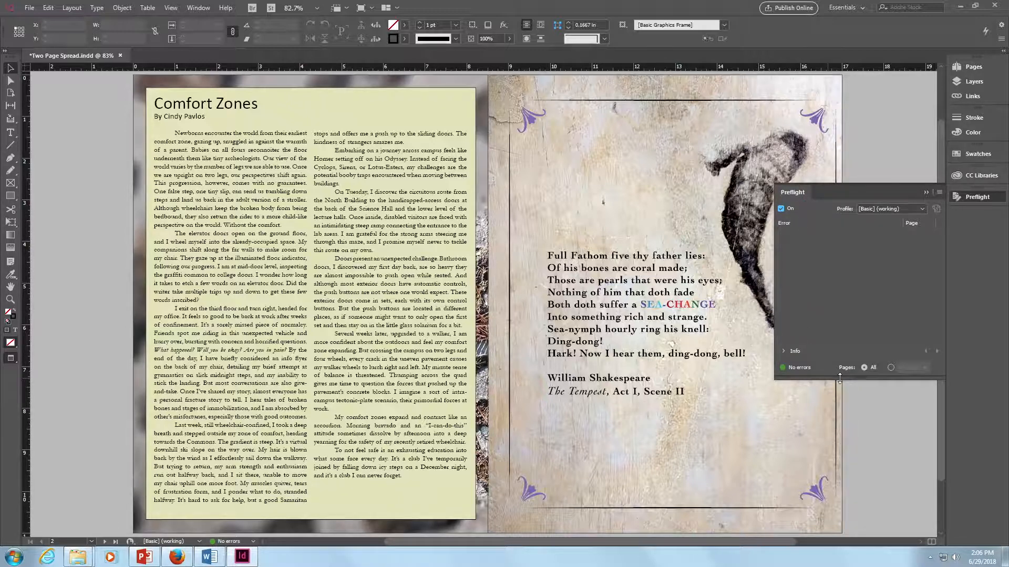
left_click_drag(840, 379, 838, 403)
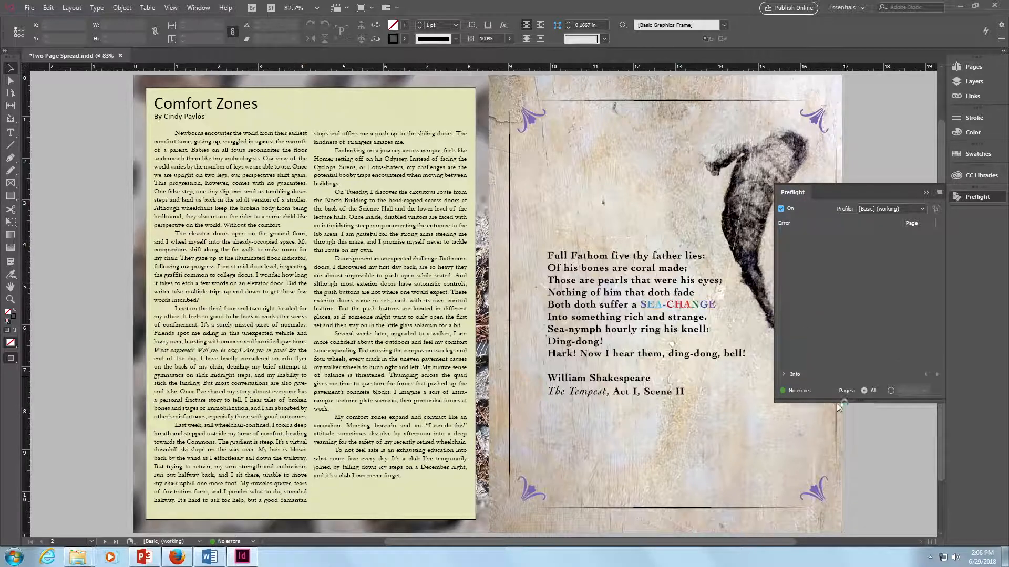
left_click(783, 375)
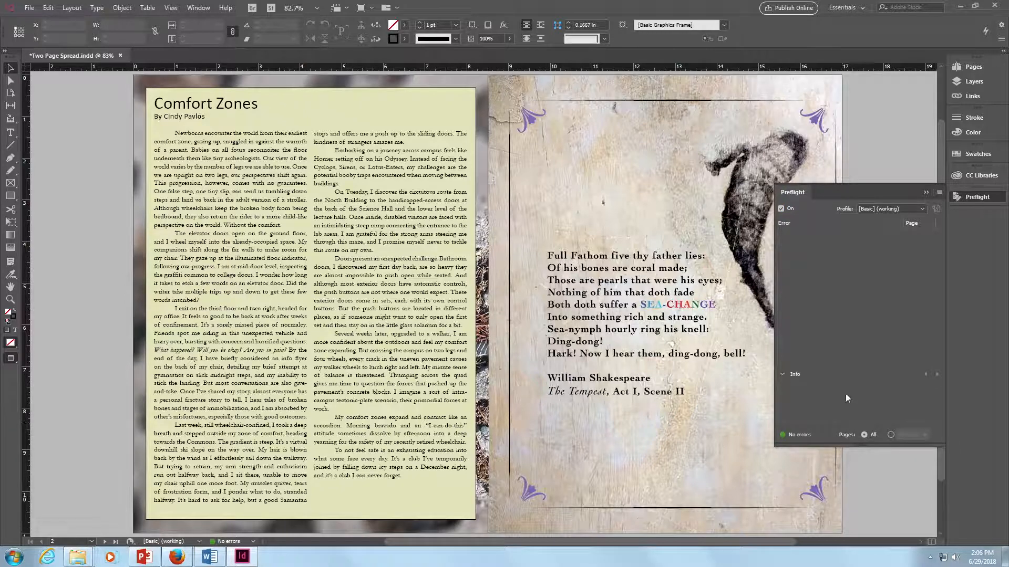
left_click_drag(883, 448, 880, 460)
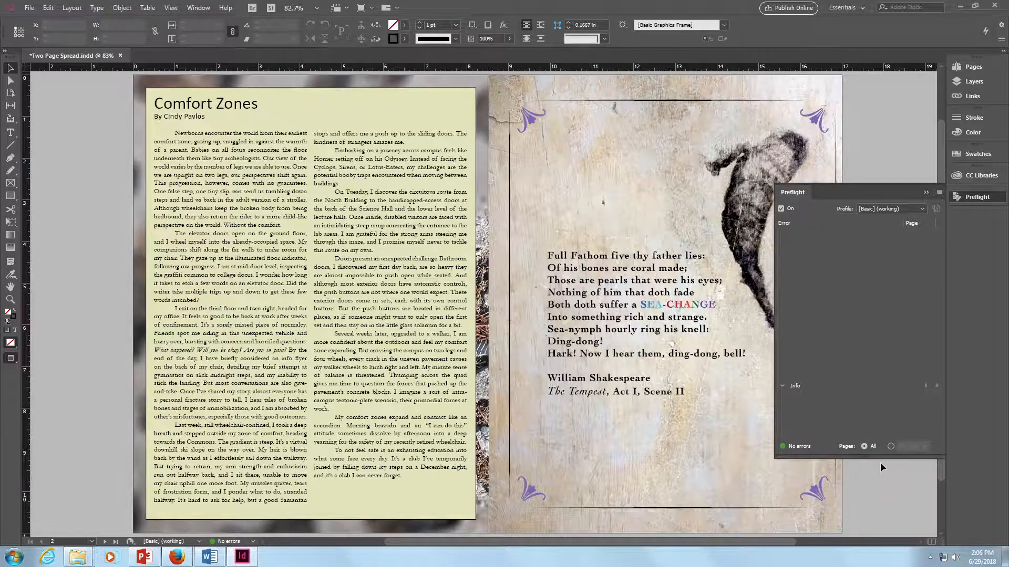
left_click(926, 192)
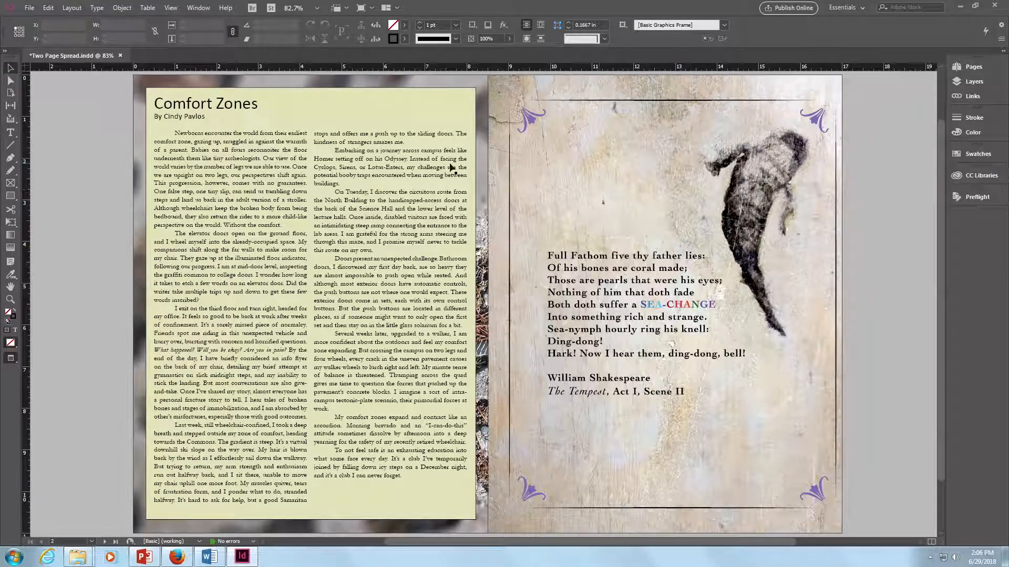